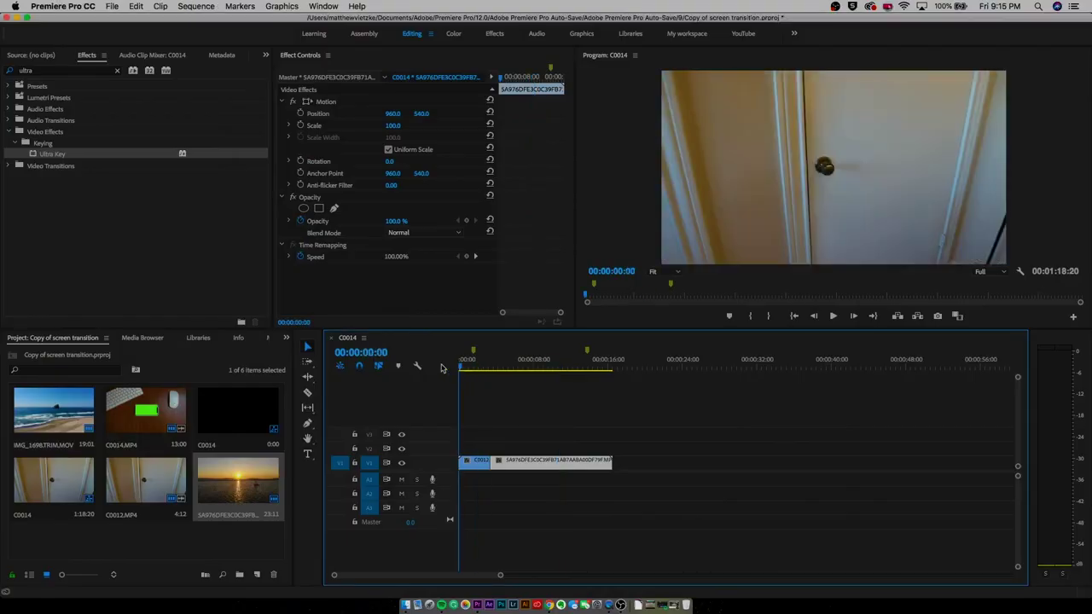
Step: Split the C0012.MP4 door clip at 00:00:01:19, where the door starts opening, and select its second part
{"action": "key", "text": "space"}
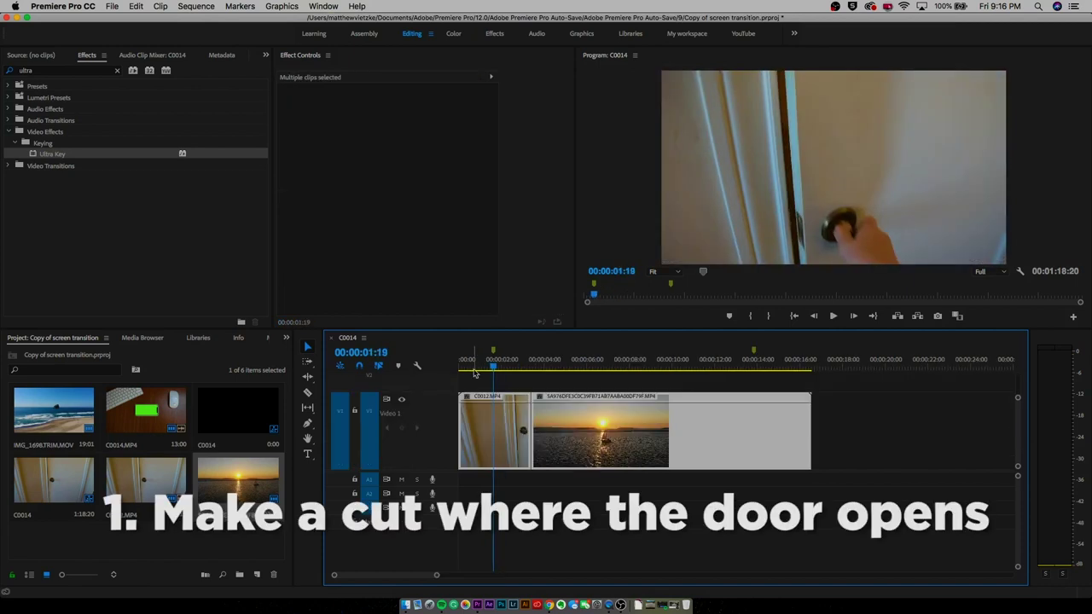
{"action": "key", "text": "Right"}
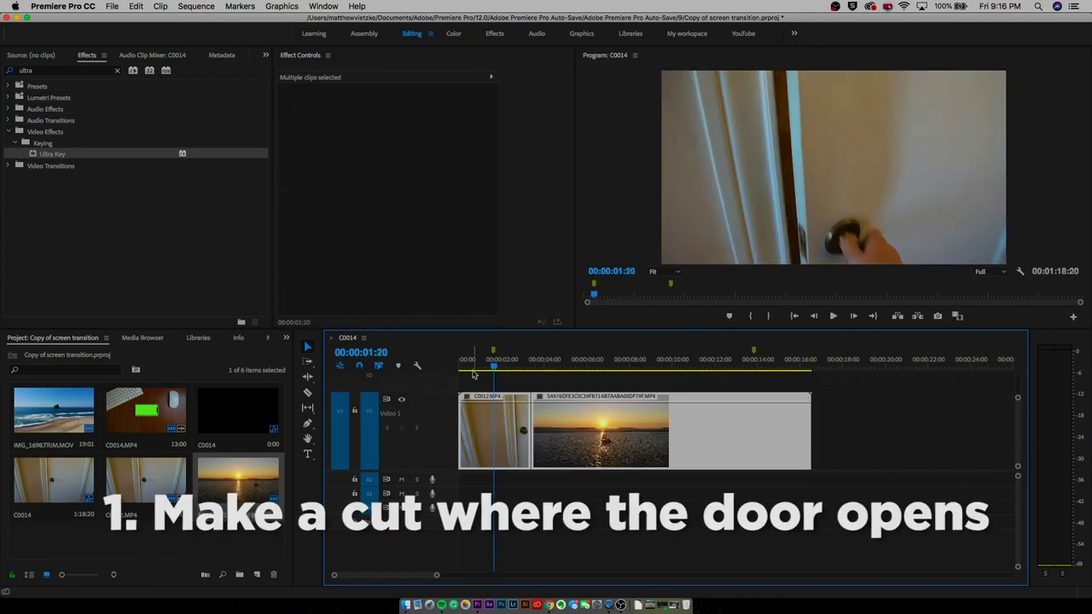
{"action": "key", "text": "Left"}
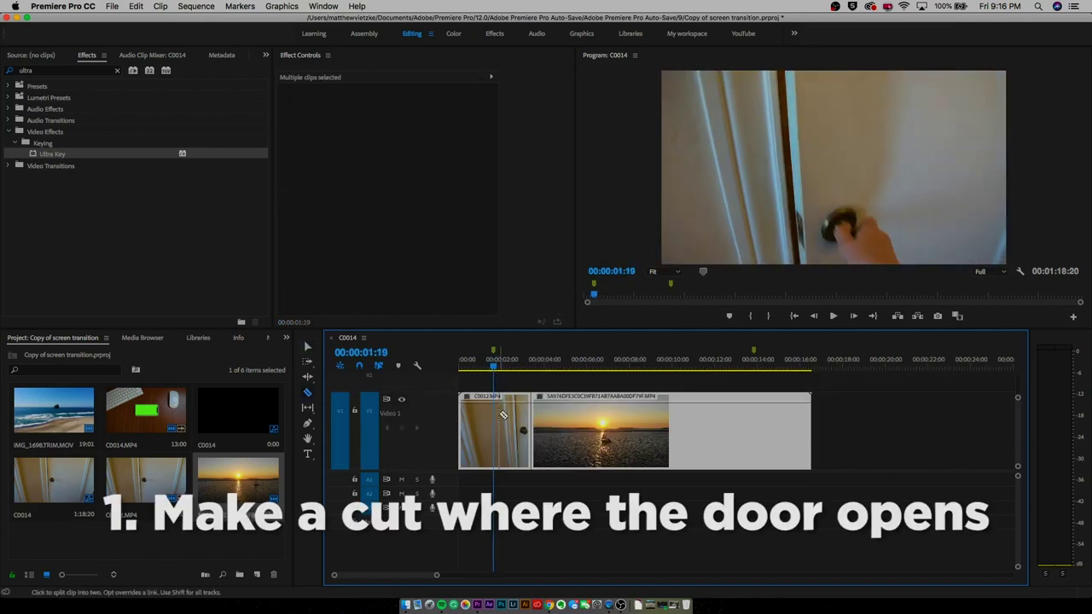
{"action": "key", "text": "Left"}
{"action": "key", "text": "Right"}
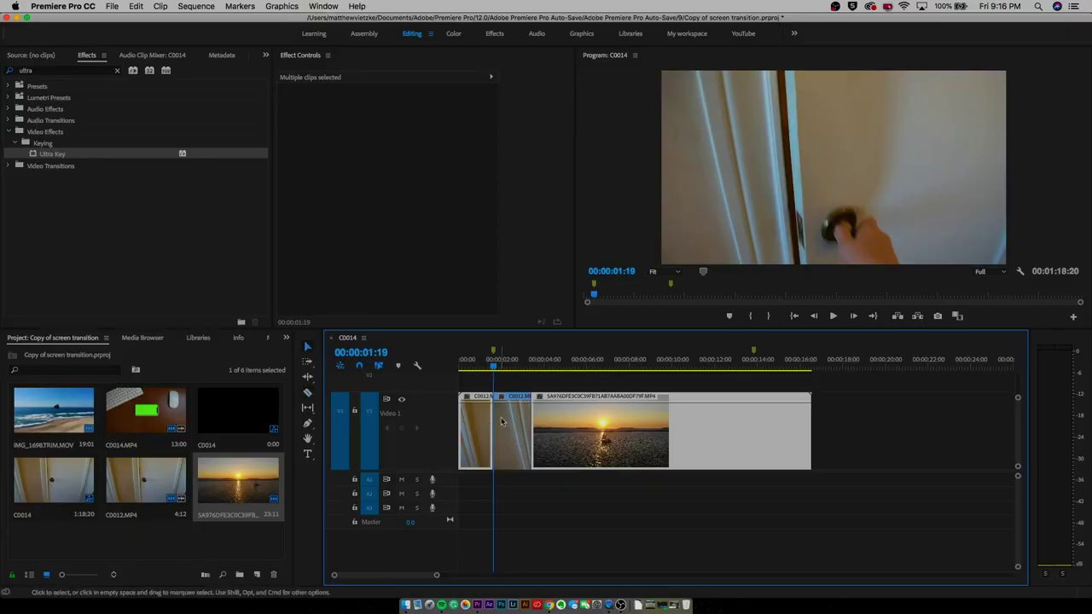
{"action": "left_click", "coordinate": [504, 422]}
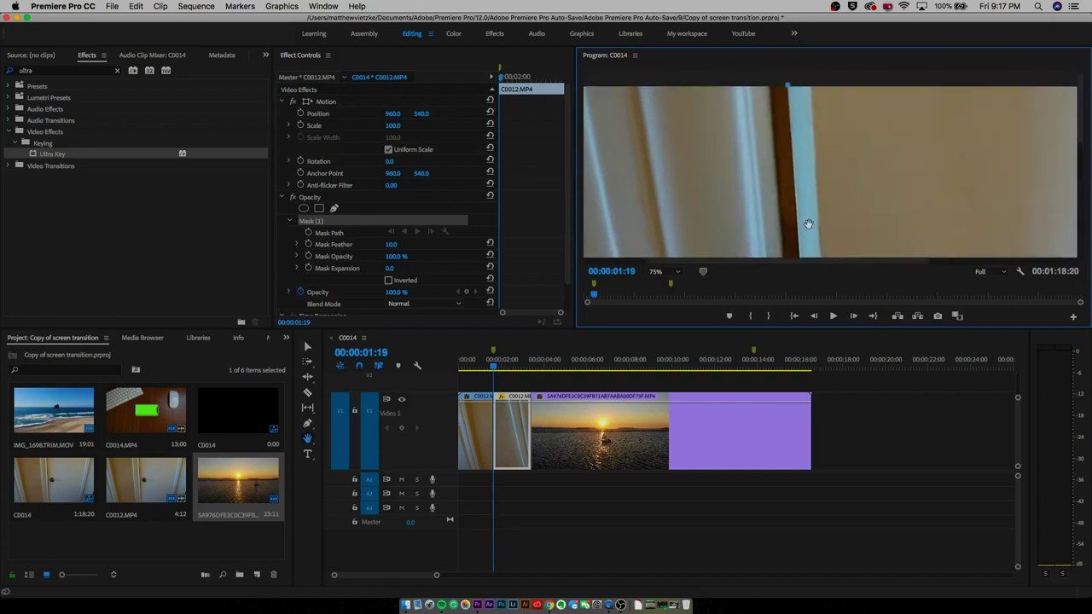
Step: Draw a closed opacity mask around the narrow door gap at 00:00:01:19 and fit the preview back to the frame
{"action": "left_click_drag", "start_coordinate": [810, 246], "coordinate": [804, 104]}
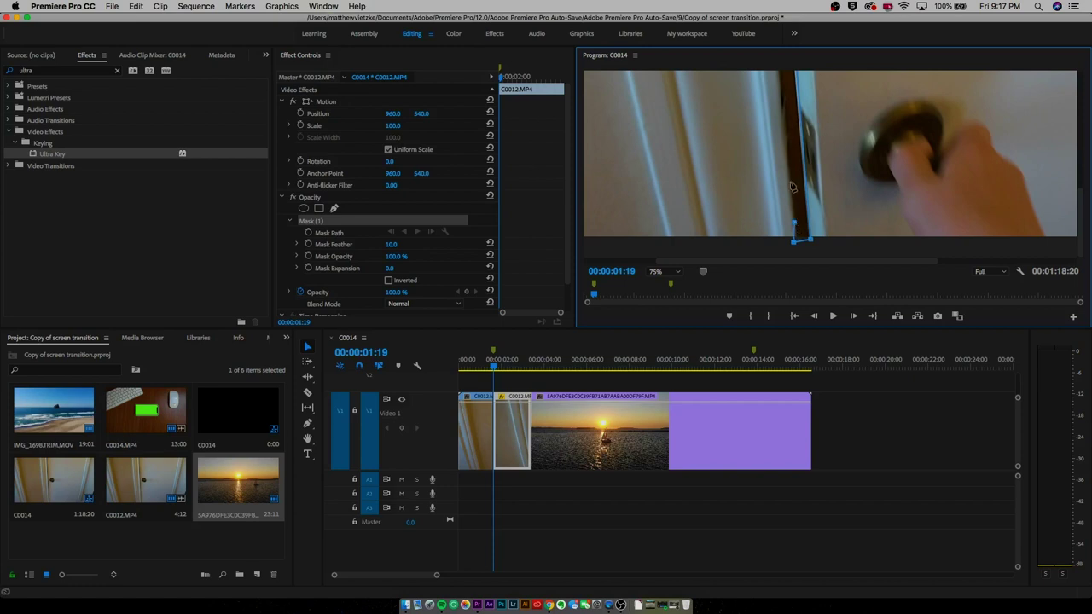
{"action": "left_click_drag", "start_coordinate": [784, 188], "coordinate": [790, 248]}
{"action": "left_click_drag", "start_coordinate": [766, 143], "coordinate": [789, 278]}
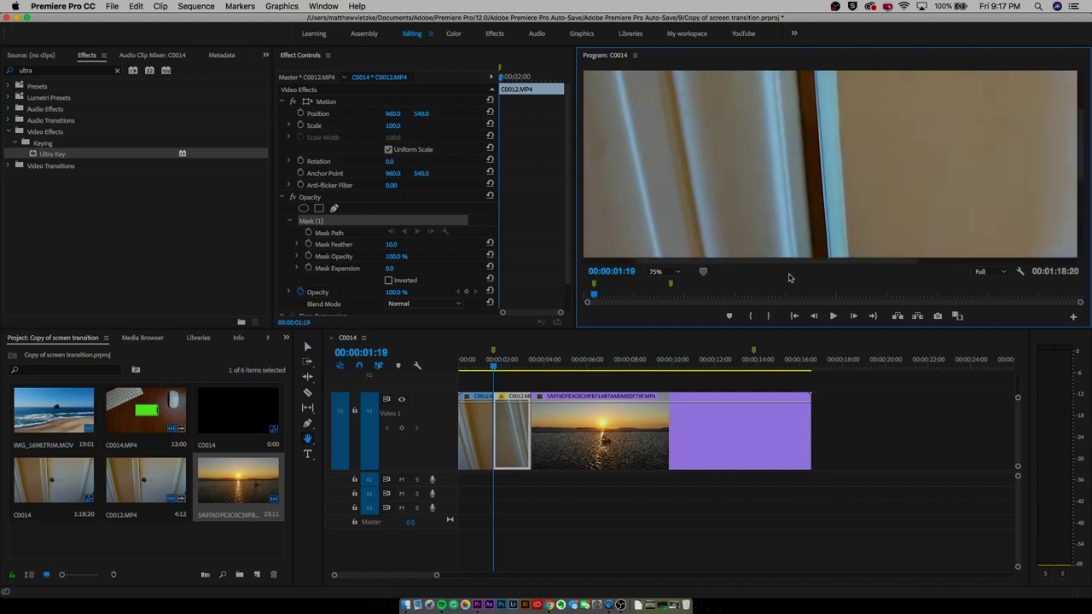
{"action": "left_click_drag", "start_coordinate": [776, 127], "coordinate": [812, 135]}
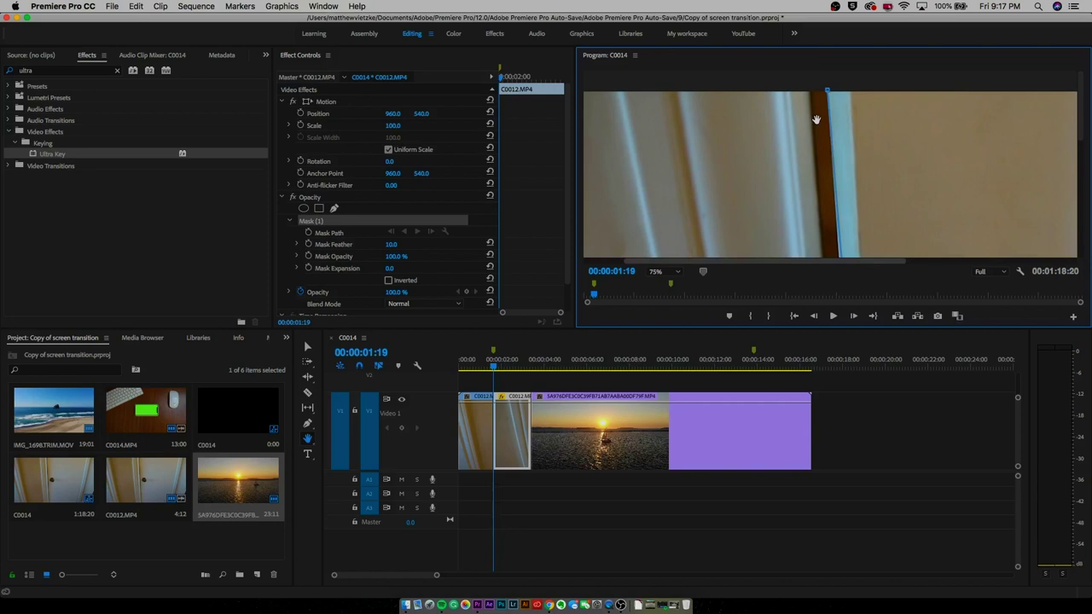
{"action": "left_click", "coordinate": [808, 89]}
{"action": "left_click", "coordinate": [826, 90]}
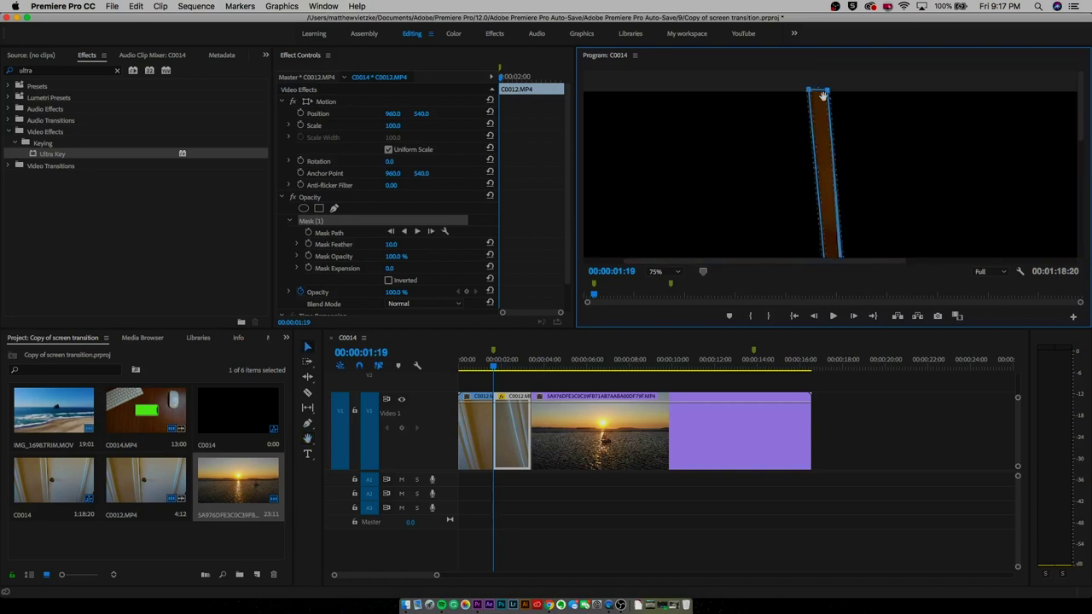
{"action": "left_click", "coordinate": [668, 273]}
{"action": "left_click", "coordinate": [663, 283]}
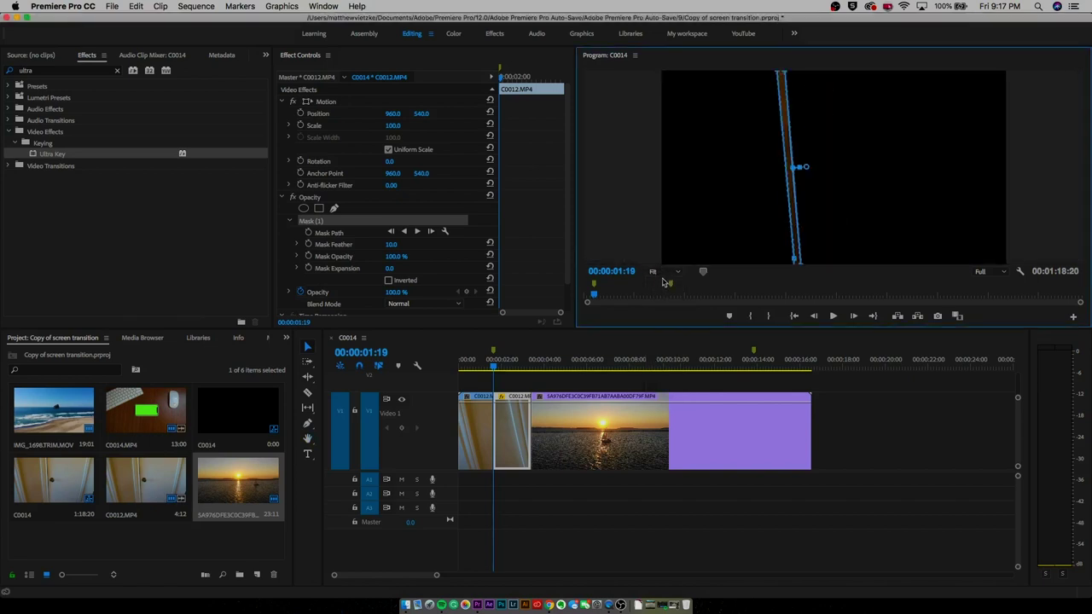
Step: Invert the opacity mask and track its path forward through the second door clip
{"action": "left_click", "coordinate": [393, 282]}
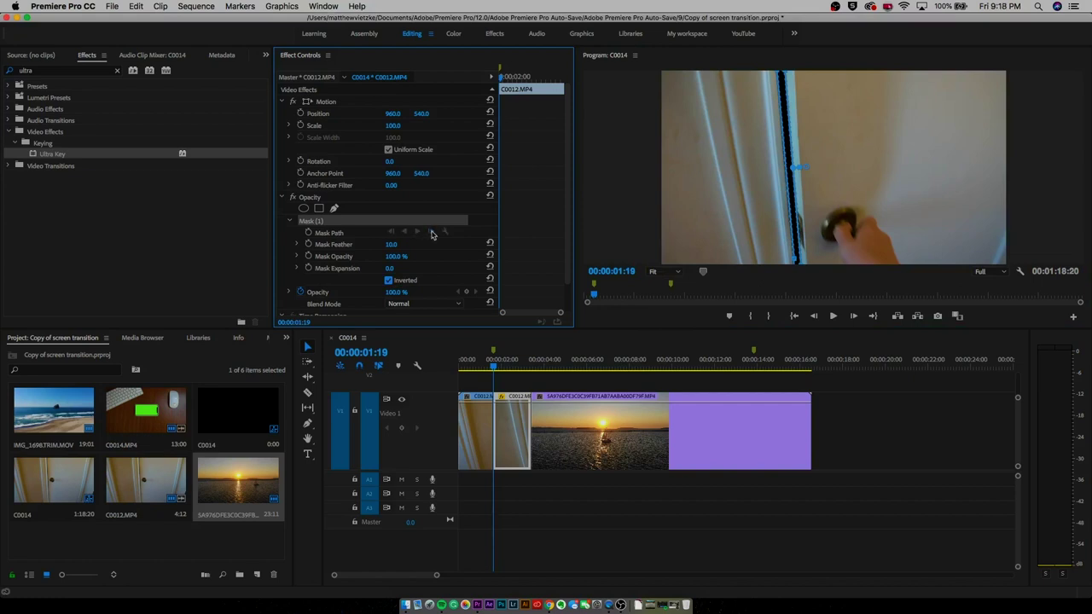
{"action": "left_click", "coordinate": [432, 232]}
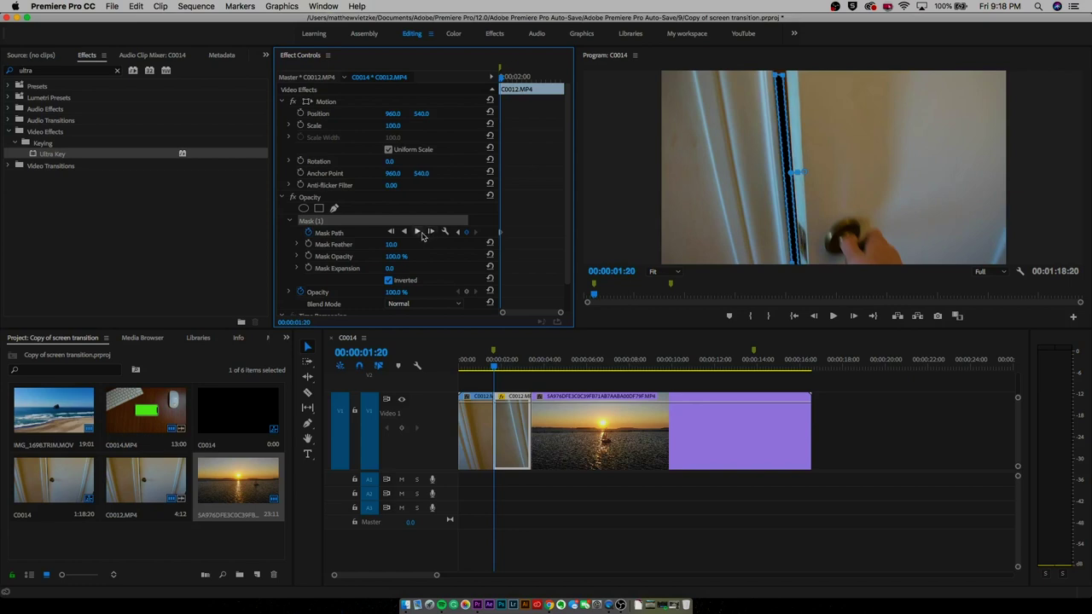
{"action": "key", "text": "Left"}
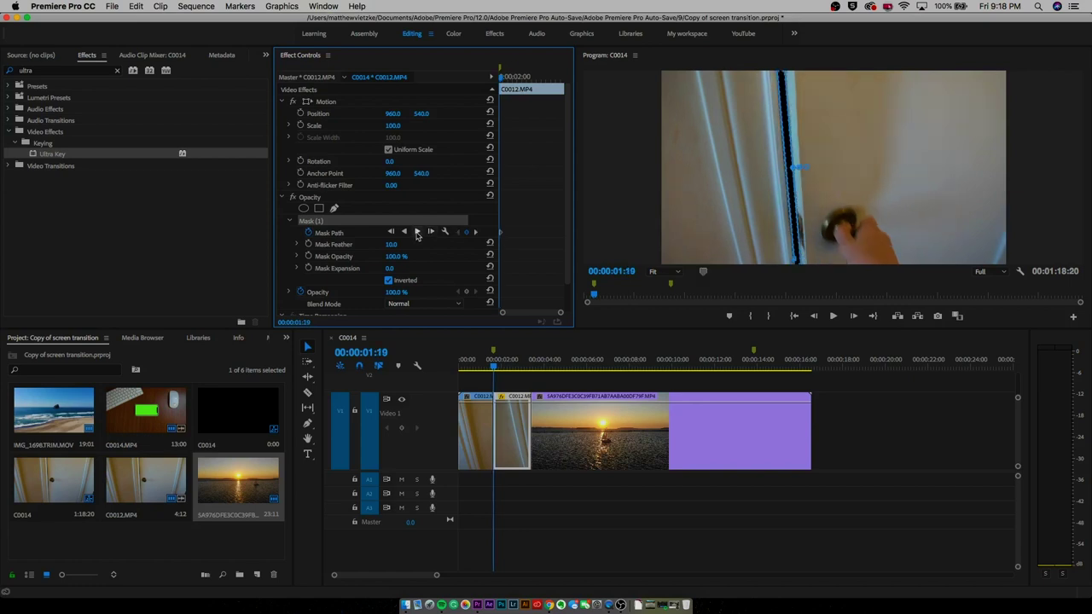
{"action": "left_click", "coordinate": [417, 233]}
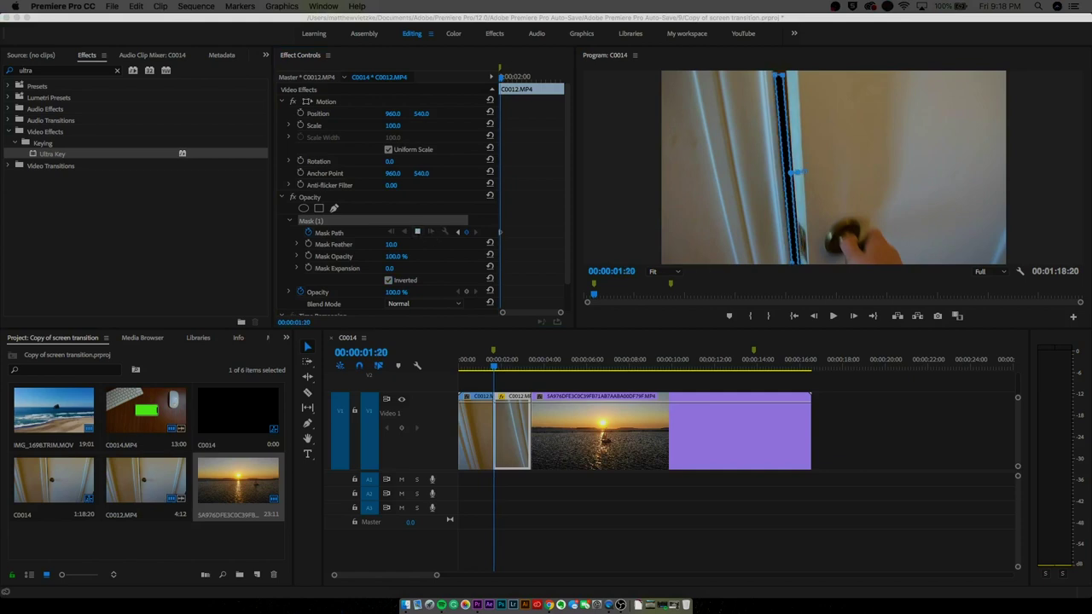
{"action": "left_click_drag", "start_coordinate": [857, 99], "coordinate": [840, 394]}
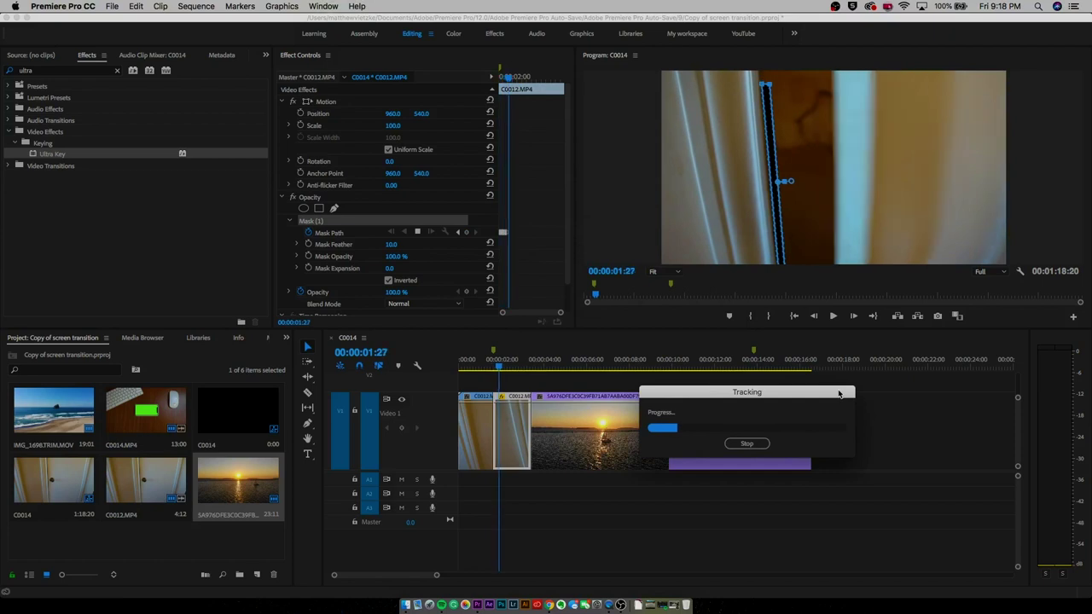
Step: Step through the first tracked frames after the cut and examine how the mask follows the door gap
{"action": "left_click", "coordinate": [492, 365]}
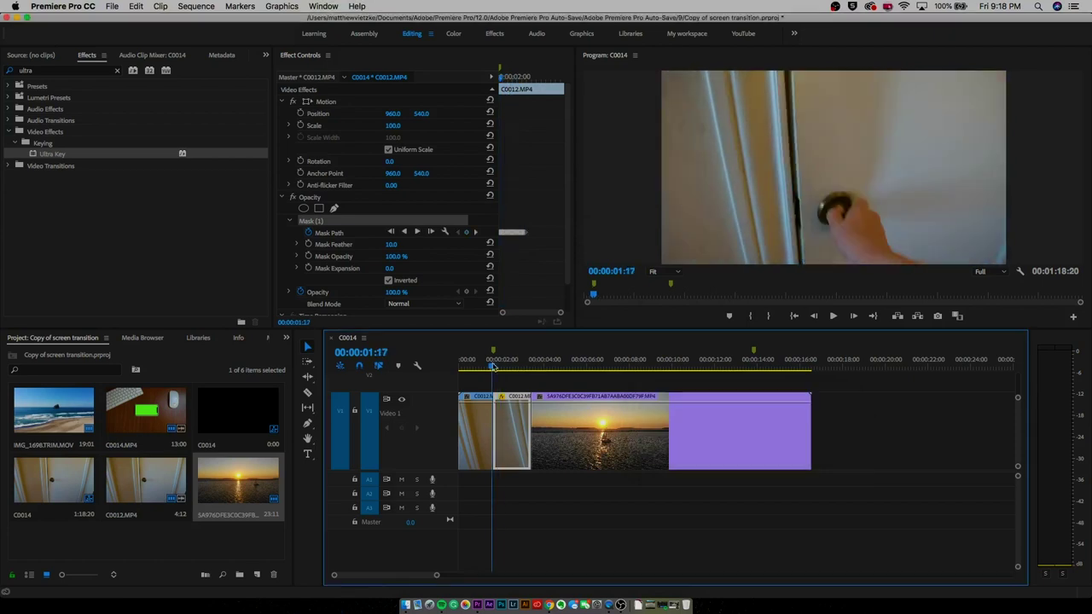
{"action": "left_click", "coordinate": [494, 365]}
{"action": "key", "text": "Right"}
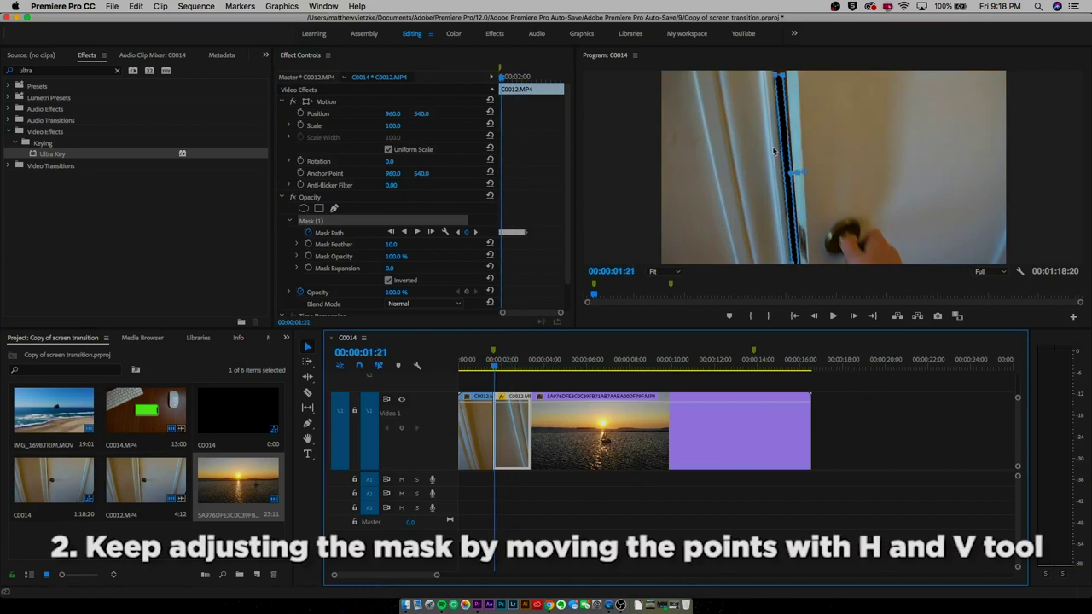
{"action": "key", "text": "Right"}
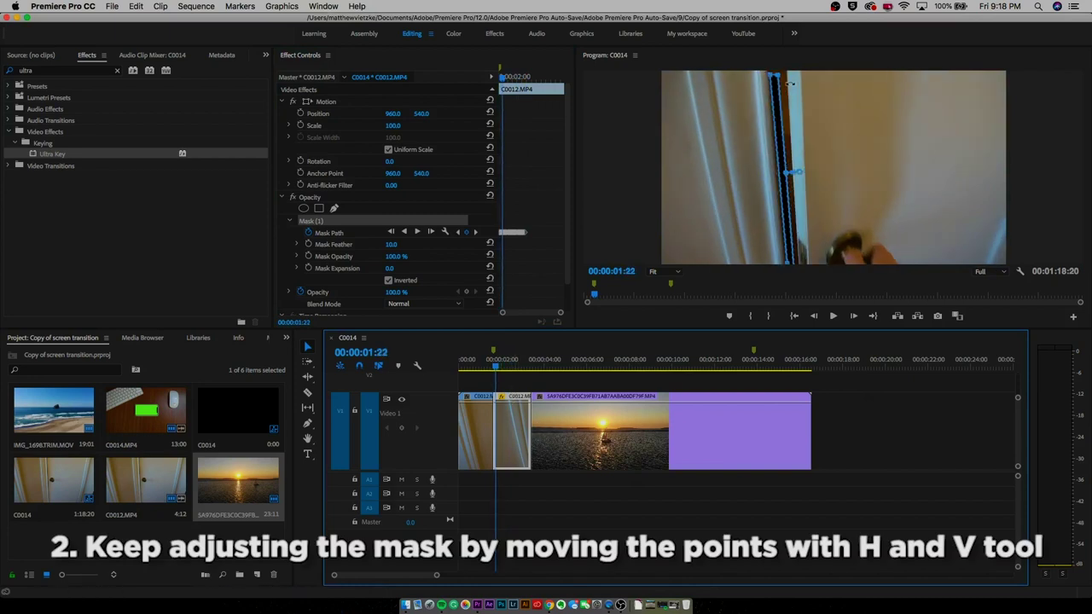
{"action": "key", "text": "Left"}
{"action": "key", "text": "Left"}
{"action": "key", "text": "Left"}
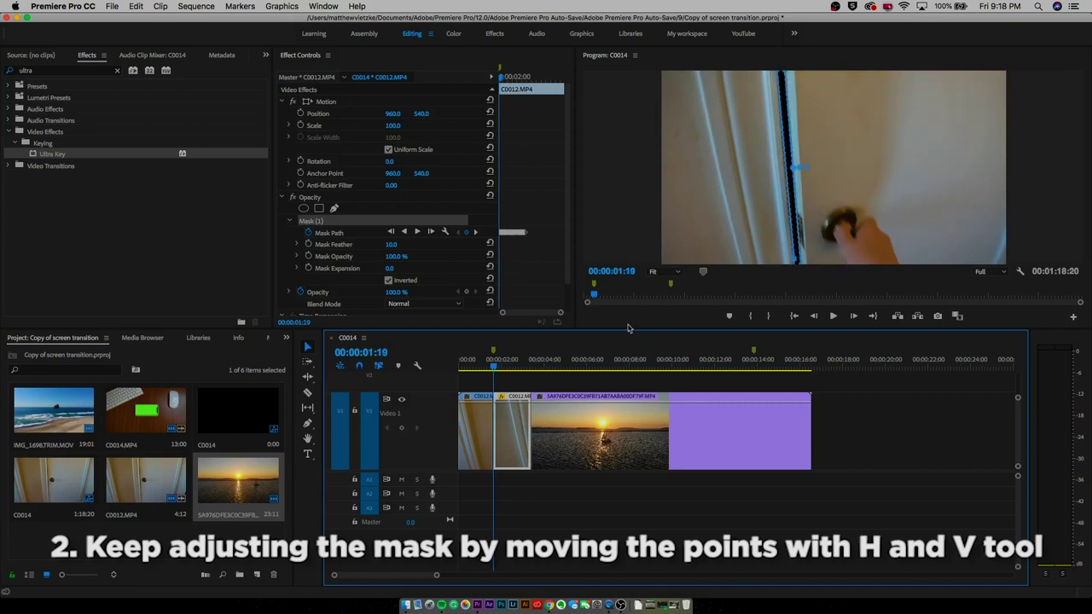
Step: Enlarge the preview to 75% and fit the mask corners to the door gap at 00:00:01:20
{"action": "left_click_drag", "start_coordinate": [436, 580], "coordinate": [374, 580]}
{"action": "key", "text": "Right"}
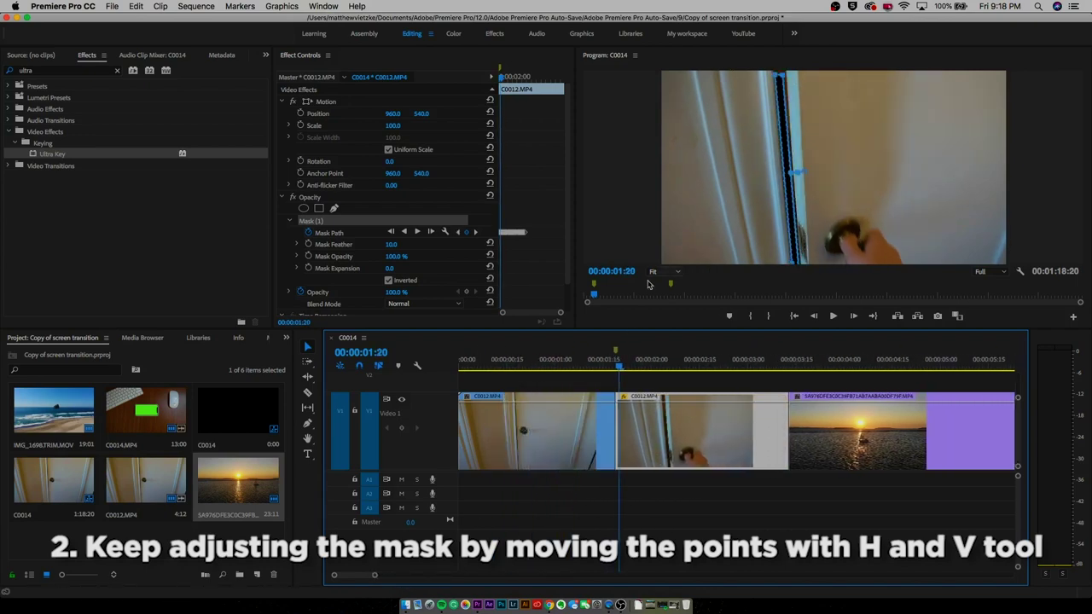
{"action": "left_click", "coordinate": [653, 272]}
{"action": "left_click", "coordinate": [664, 334]}
{"action": "scroll", "coordinate": [739, 255], "scroll_direction": "down", "scroll_amount": 5}
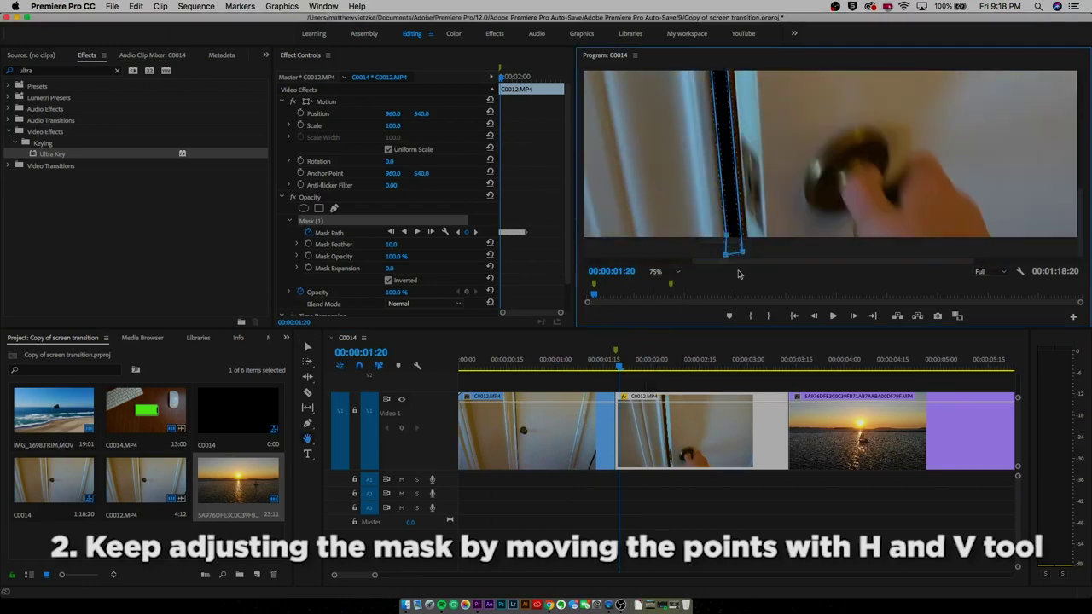
{"action": "key", "text": "h"}
{"action": "left_click_drag", "start_coordinate": [785, 153], "coordinate": [816, 277]}
{"action": "left_click_drag", "start_coordinate": [816, 139], "coordinate": [839, 238]}
Step: Refit the mask corners to the door gap at 00:00:01:21 and on the frame after it
{"action": "key", "text": "Right"}
{"action": "key", "text": "v"}
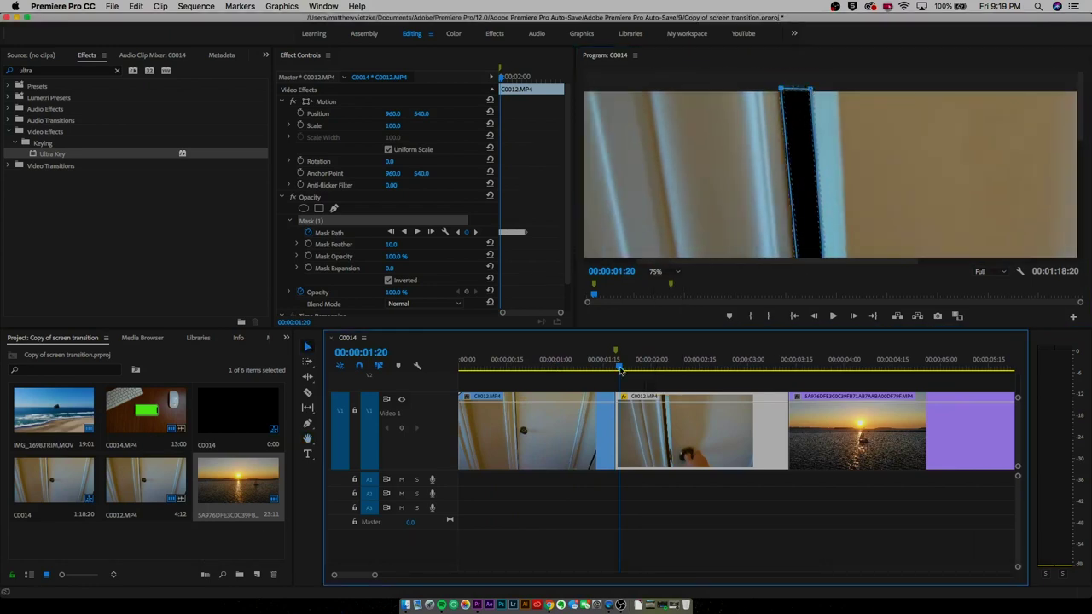
{"action": "left_click_drag", "start_coordinate": [836, 174], "coordinate": [807, 134]}
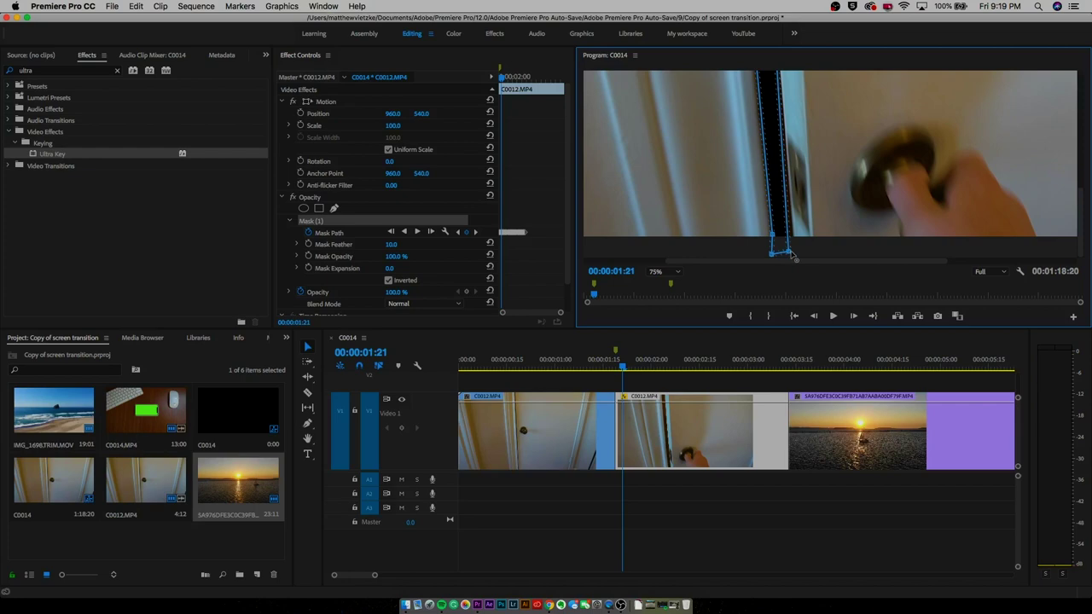
{"action": "key", "text": "Right"}
{"action": "key", "text": "v"}
{"action": "left_click", "coordinate": [807, 186]}
{"action": "key", "text": "h"}
{"action": "left_click_drag", "start_coordinate": [807, 186], "coordinate": [847, 288]}
{"action": "key", "text": "v"}
{"action": "left_click_drag", "start_coordinate": [804, 103], "coordinate": [821, 84]}
{"action": "key", "text": "shift+3"}
Step: Advance one frame and align the mask's lower-left corner with the door frame edge
{"action": "key", "text": "Right"}
{"action": "key", "text": "h"}
{"action": "left_click_drag", "start_coordinate": [802, 247], "coordinate": [789, 81]}
{"action": "left_click_drag", "start_coordinate": [870, 248], "coordinate": [833, 88]}
{"action": "key", "text": "v"}
{"action": "mouse_move", "coordinate": [756, 244]}
{"action": "left_mouse_down"}
{"action": "mouse_move", "coordinate": [794, 178]}
{"action": "mouse_move", "coordinate": [748, 243]}
{"action": "left_mouse_up"}
Step: Extend the mask's lower-right corner to the edge of the opening door on the same frame
{"action": "left_click", "coordinate": [664, 271]}
{"action": "left_click", "coordinate": [651, 283]}
{"action": "left_click", "coordinate": [663, 271]}
{"action": "left_click", "coordinate": [656, 330]}
{"action": "key", "text": "h"}
{"action": "key", "text": "v"}
{"action": "left_click_drag", "start_coordinate": [777, 248], "coordinate": [800, 252]}
{"action": "key", "text": "h"}
{"action": "left_click_drag", "start_coordinate": [810, 103], "coordinate": [815, 268]}
{"action": "key", "text": "v"}
{"action": "key", "text": "shift+3"}
Step: Advance one frame and stretch the mask's top and bottom corners across the widening door gap
{"action": "key", "text": "Right"}
{"action": "left_click_drag", "start_coordinate": [772, 107], "coordinate": [795, 76]}
{"action": "key", "text": "h"}
{"action": "left_click_drag", "start_coordinate": [797, 244], "coordinate": [811, 35]}
{"action": "key", "text": "v"}
{"action": "left_click_drag", "start_coordinate": [760, 248], "coordinate": [804, 248]}
{"action": "key", "text": "h"}
{"action": "left_click_drag", "start_coordinate": [826, 141], "coordinate": [840, 42]}
Step: Reshape the mask over the next two frames, extending its upper corner to the moving door's edge
{"action": "key", "text": "Right"}
{"action": "key", "text": "h"}
{"action": "key", "text": "v"}
{"action": "key", "text": "shift+3"}
{"action": "key", "text": "Right"}
{"action": "key", "text": "h"}
{"action": "left_click_drag", "start_coordinate": [832, 94], "coordinate": [865, 167]}
{"action": "key", "text": "v"}
{"action": "left_click_drag", "start_coordinate": [776, 118], "coordinate": [875, 88]}
{"action": "key", "text": "shift+3"}
Step: Move the mask's upper-right corner to the door's edge at 00:00:01:27 and bring its lower part into view
{"action": "key", "text": "Right"}
{"action": "left_click_drag", "start_coordinate": [775, 120], "coordinate": [933, 84]}
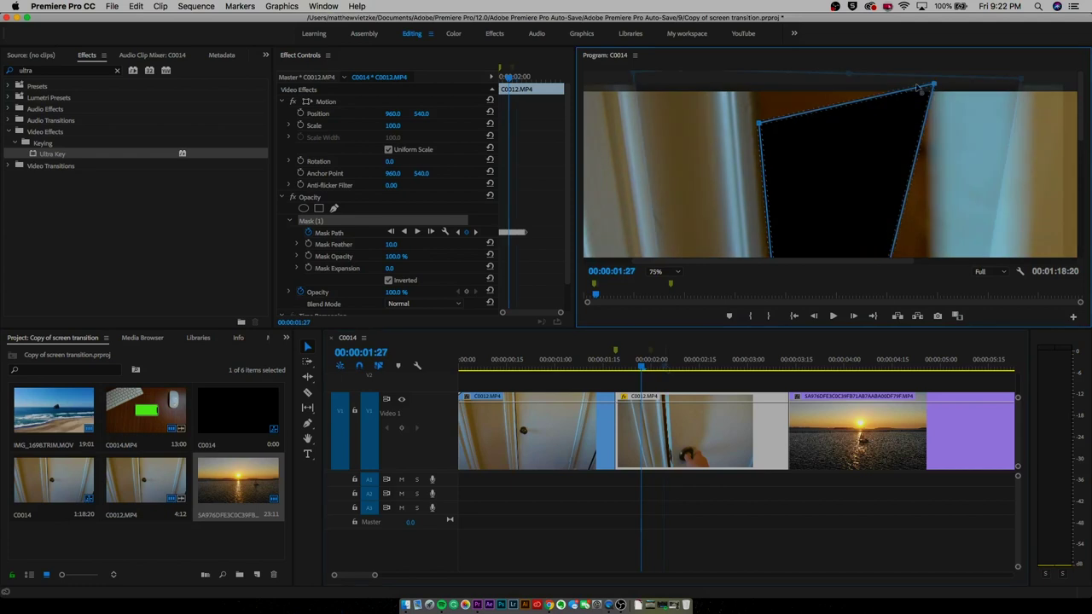
{"action": "key", "text": "h"}
{"action": "left_click_drag", "start_coordinate": [828, 214], "coordinate": [815, 73]}
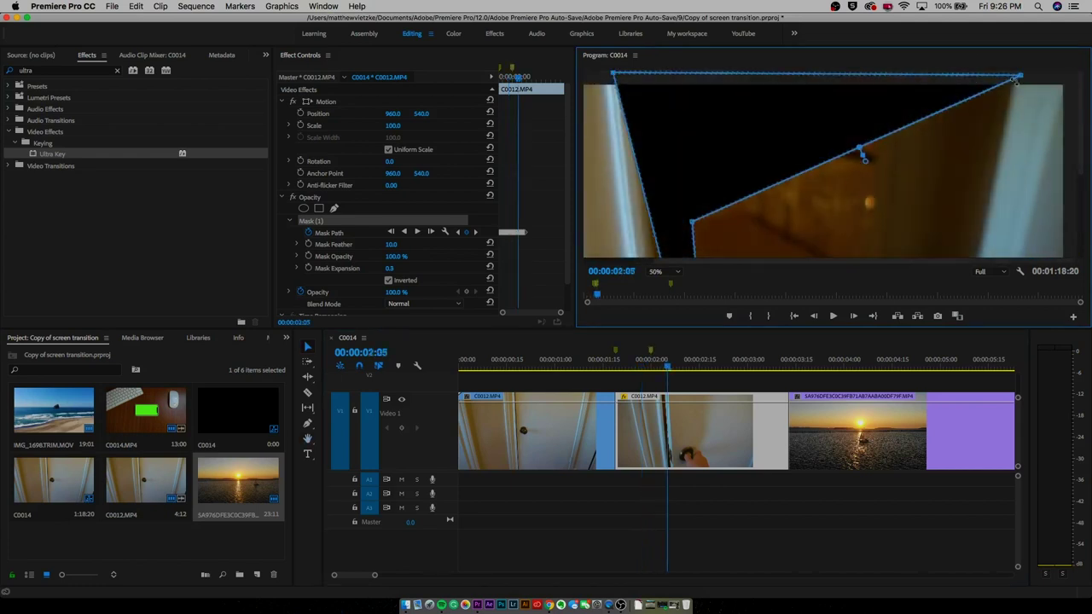
Step: Extend the mask's right-hand corners to the open door's edge at 00:00:02:06
{"action": "key", "text": "h"}
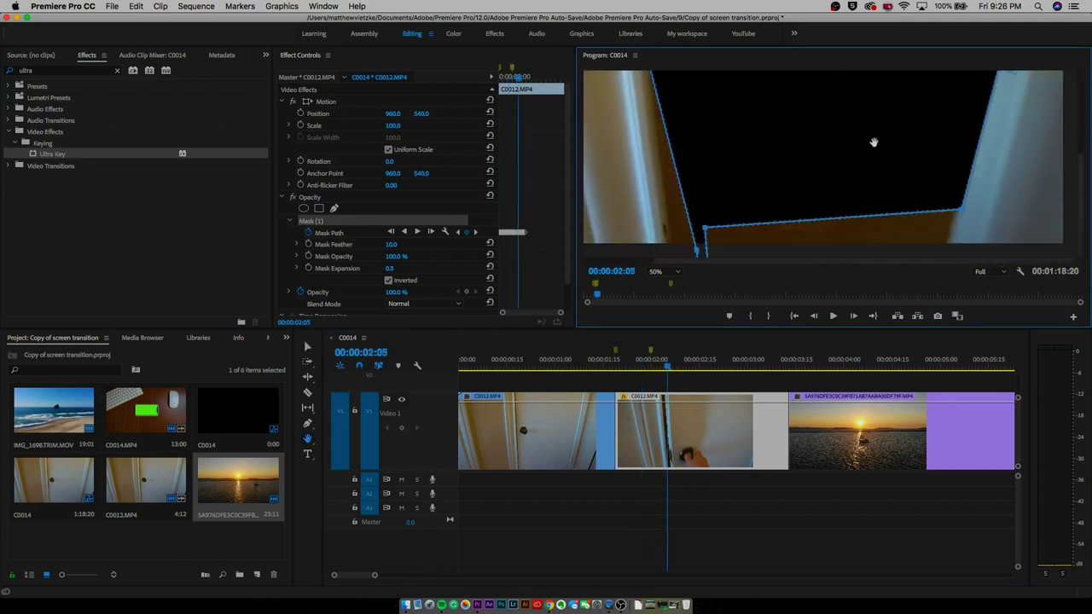
{"action": "key", "text": "Right"}
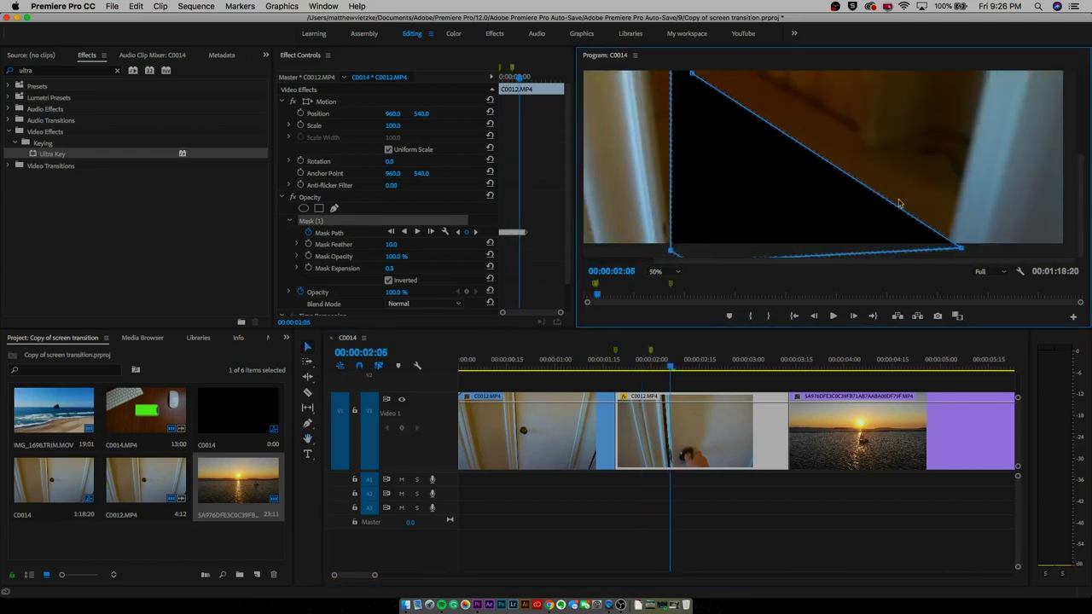
{"action": "scroll", "coordinate": [898, 203], "scroll_direction": "up", "scroll_amount": 5}
{"action": "left_click_drag", "start_coordinate": [682, 117], "coordinate": [1011, 87]}
{"action": "left_click_drag", "start_coordinate": [692, 222], "coordinate": [989, 240]}
Step: Advance two frames and stretch the mask's upper and lower corners to cover the whole doorway
{"action": "key", "text": "Right"}
{"action": "key", "text": "Right"}
{"action": "left_click_drag", "start_coordinate": [662, 116], "coordinate": [616, 78]}
{"action": "left_click_drag", "start_coordinate": [682, 117], "coordinate": [1012, 71]}
{"action": "scroll", "coordinate": [702, 116], "scroll_direction": "down", "scroll_amount": 4}
{"action": "left_click_drag", "start_coordinate": [692, 87], "coordinate": [945, 257]}
{"action": "scroll", "coordinate": [938, 247], "scroll_direction": "down", "scroll_amount": 1}
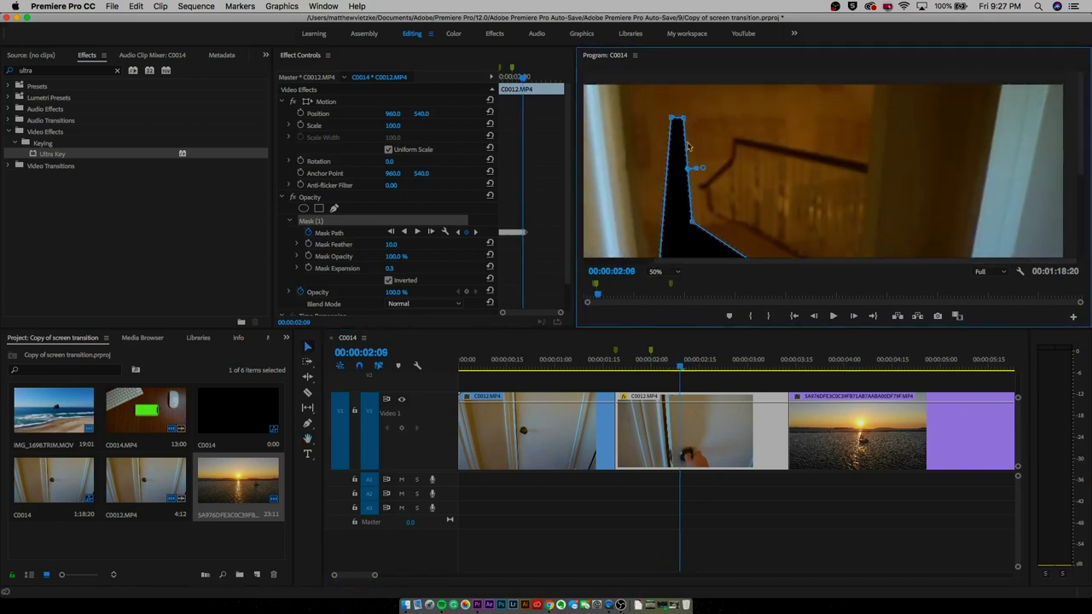
Step: Pull the mask's right edge and upper-left corner out to the doorway's edges at 00:00:02:10
{"action": "left_click_drag", "start_coordinate": [691, 222], "coordinate": [975, 242]}
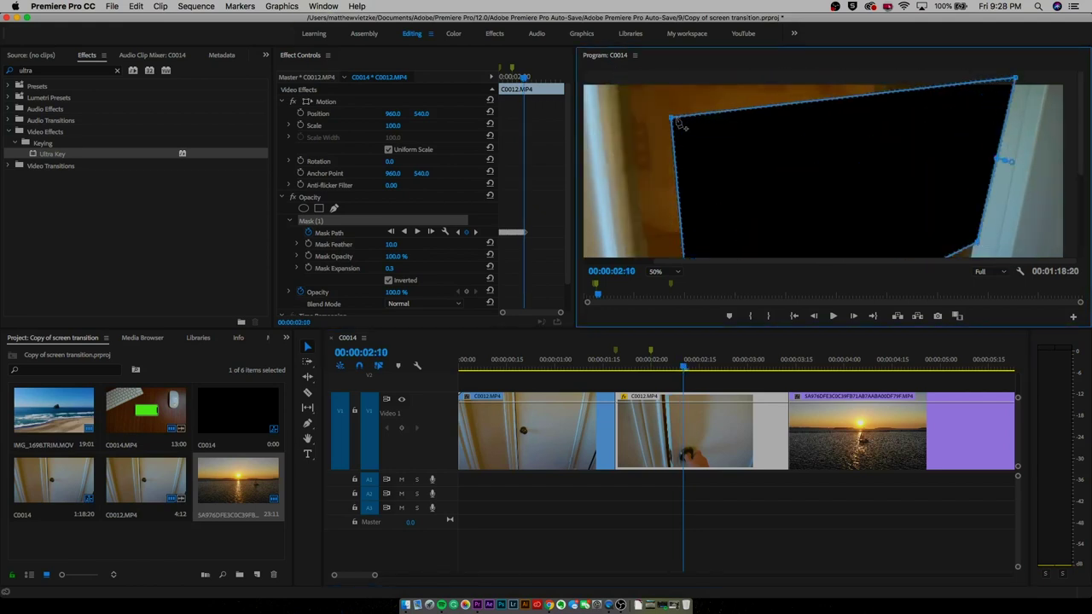
{"action": "left_click_drag", "start_coordinate": [671, 117], "coordinate": [621, 85]}
{"action": "key", "text": "h"}
{"action": "left_click_drag", "start_coordinate": [709, 220], "coordinate": [709, 72]}
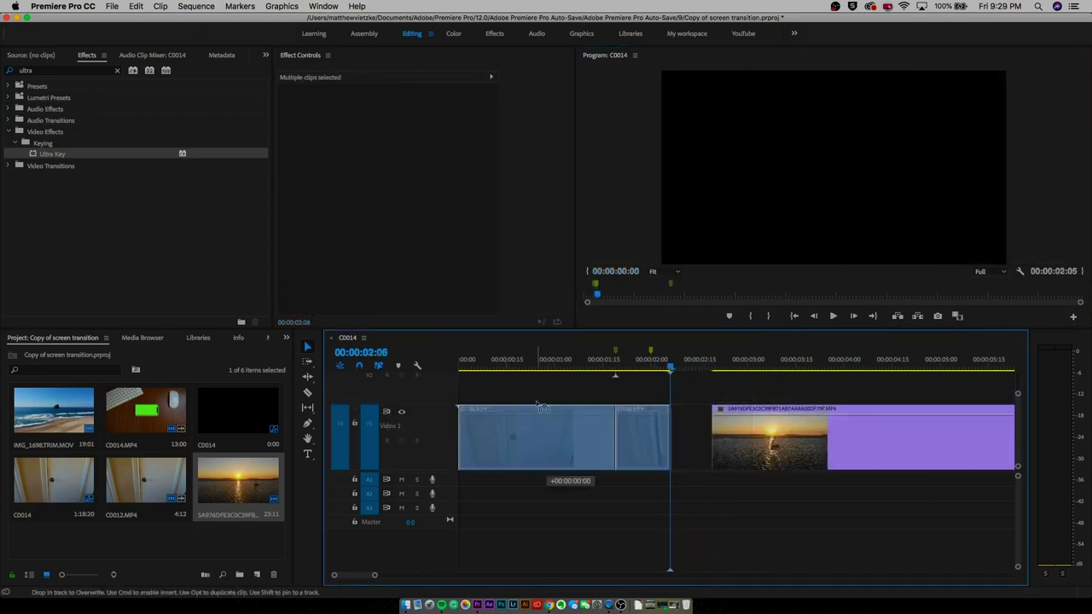
Step: Move both door clips up to Video 2, place the sunset clip beneath them at the sequence start, and preview the transition
{"action": "left_click_drag", "start_coordinate": [568, 436], "coordinate": [568, 388]}
{"action": "left_click", "coordinate": [748, 465]}
{"action": "left_click_drag", "start_coordinate": [504, 452], "coordinate": [502, 452]}
{"action": "left_click_drag", "start_coordinate": [481, 365], "coordinate": [653, 401]}
{"action": "key", "text": "space"}
{"action": "key", "text": "space"}
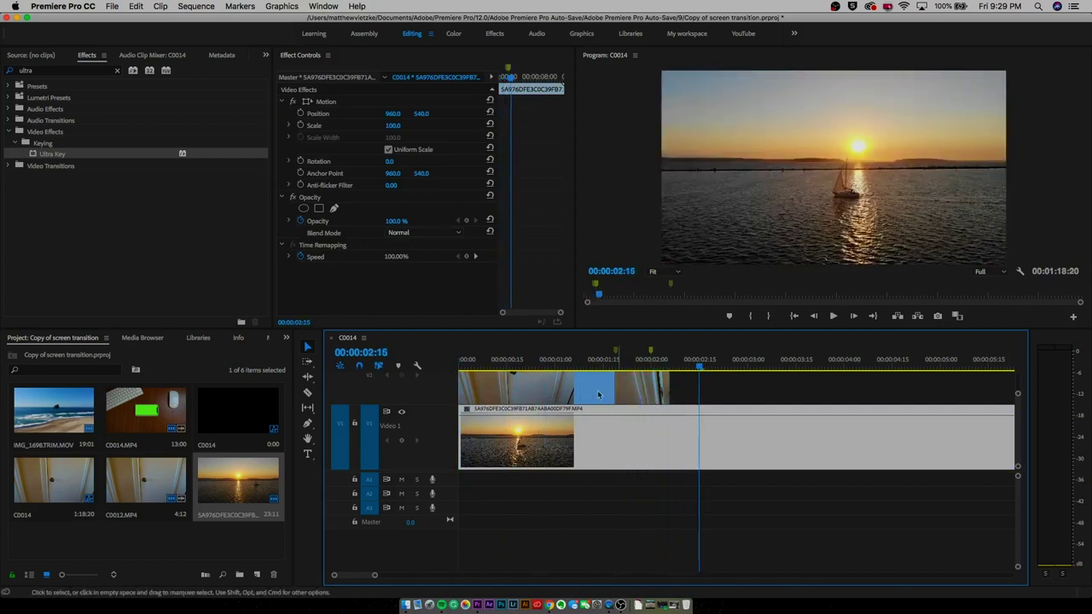
Step: Keyframe the masked door clip's position and scale at its start, raise the scale to about 200 at 00:00:02:05, and preview the zoom
{"action": "left_click_drag", "start_coordinate": [619, 362], "coordinate": [654, 366]}
{"action": "left_click", "coordinate": [649, 390]}
{"action": "left_click_drag", "start_coordinate": [529, 77], "coordinate": [648, 92]}
{"action": "key", "text": "Left"}
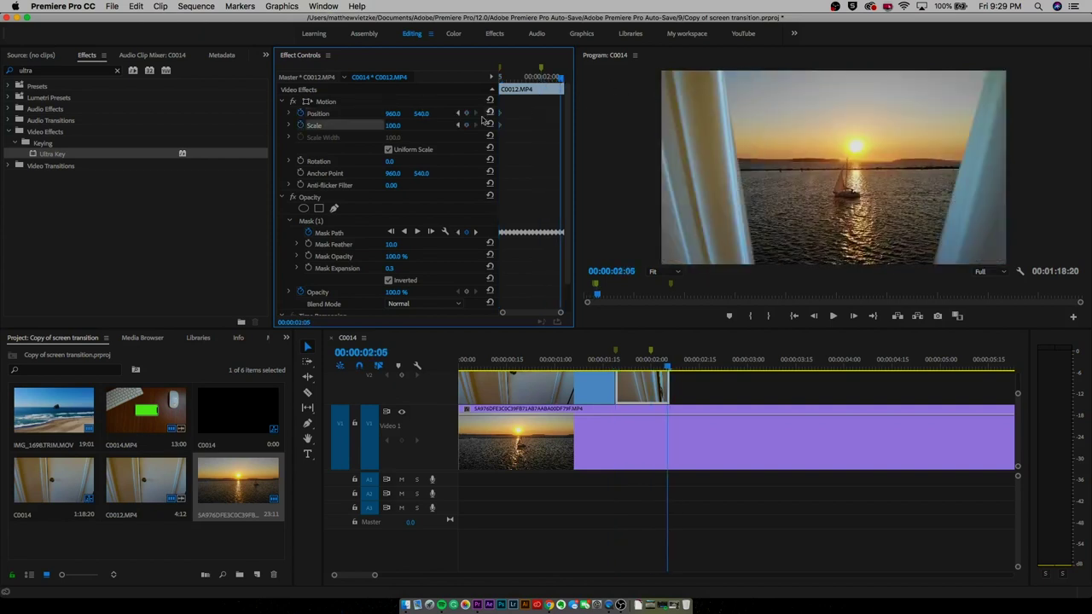
{"action": "left_click_drag", "start_coordinate": [398, 126], "coordinate": [511, 128]}
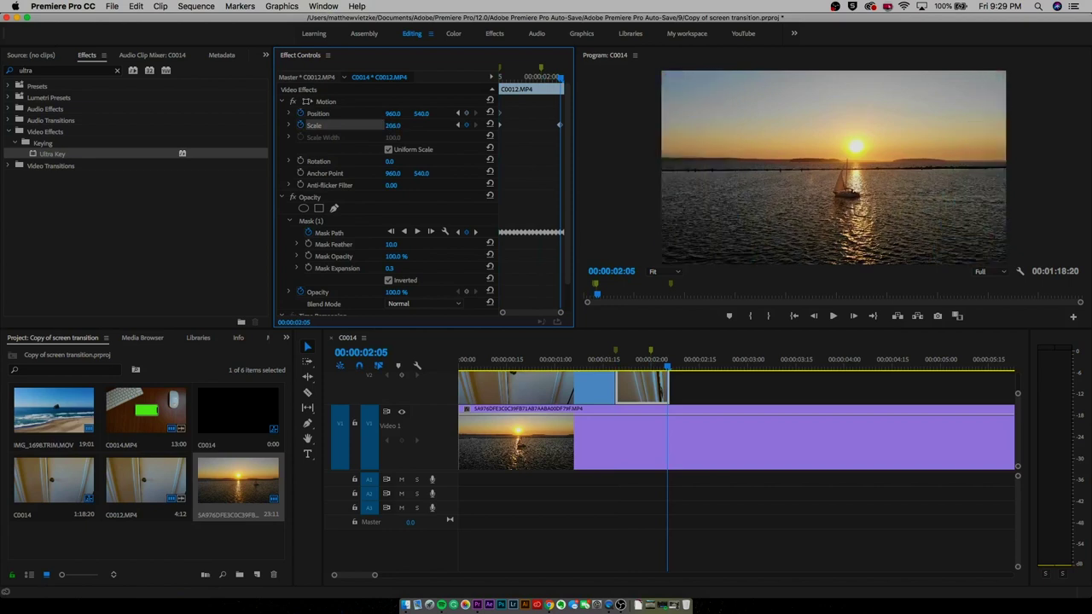
{"action": "left_click_drag", "start_coordinate": [666, 366], "coordinate": [607, 378]}
{"action": "key", "text": "space"}
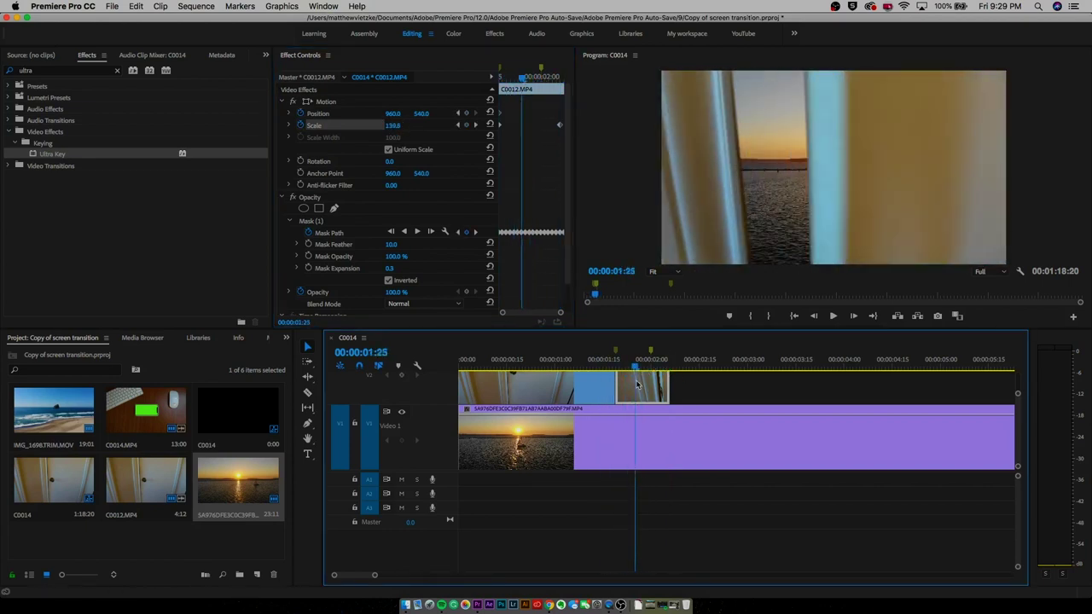